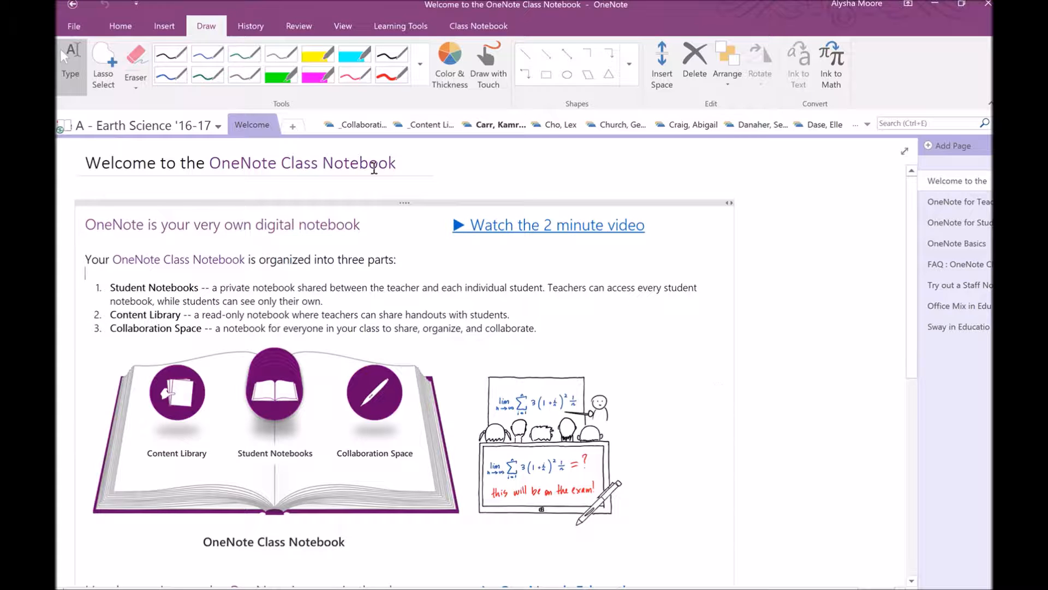
Pin the notebook list open as a docked pane beside the Welcome page
click(205, 131)
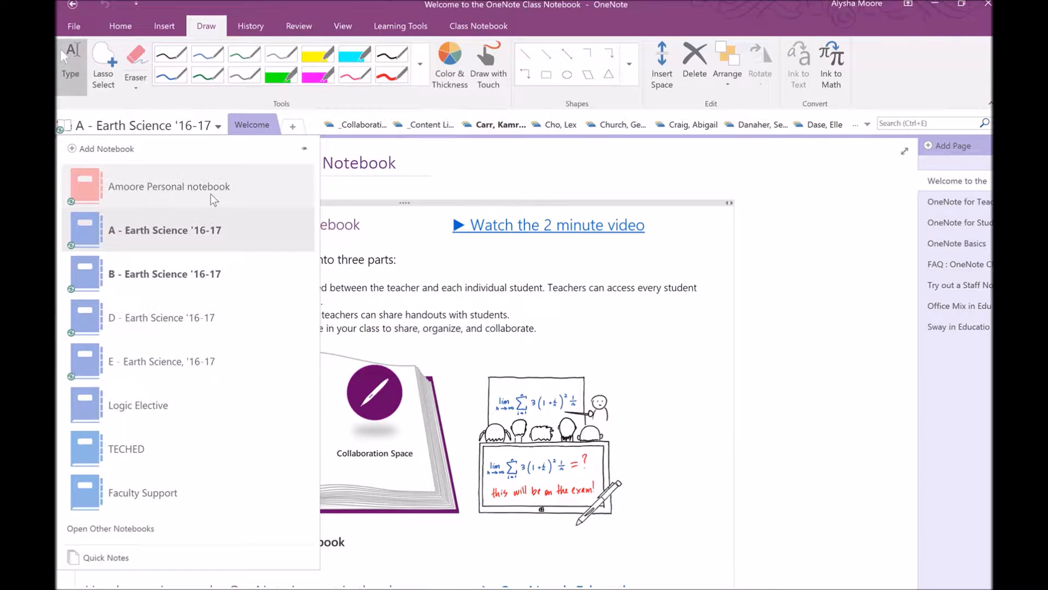
click(306, 149)
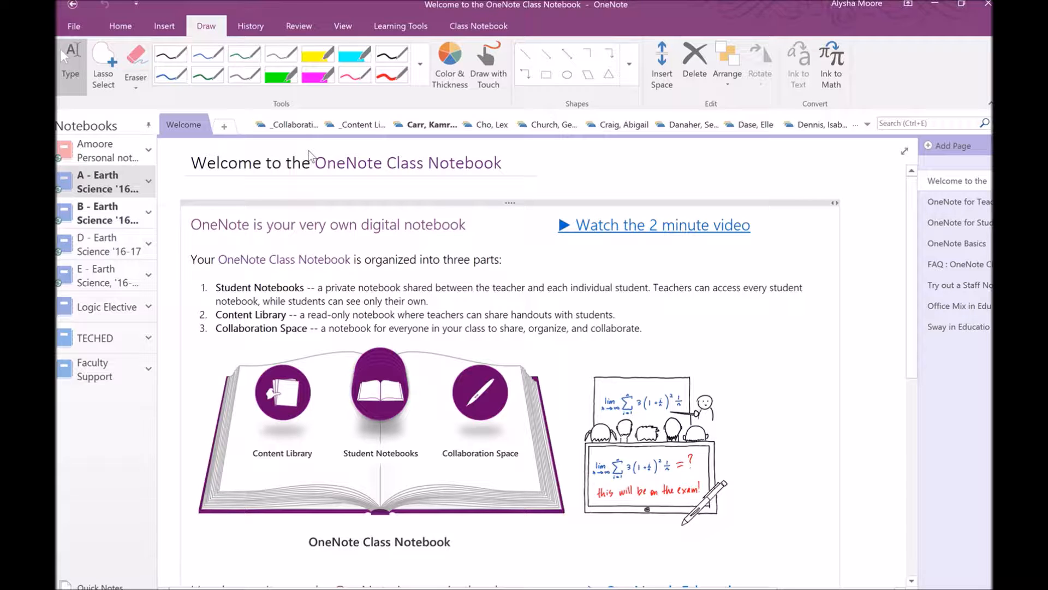
Copy the Journal page from the Sun, Moon, and Earth section, then return to the Welcome page
click(365, 128)
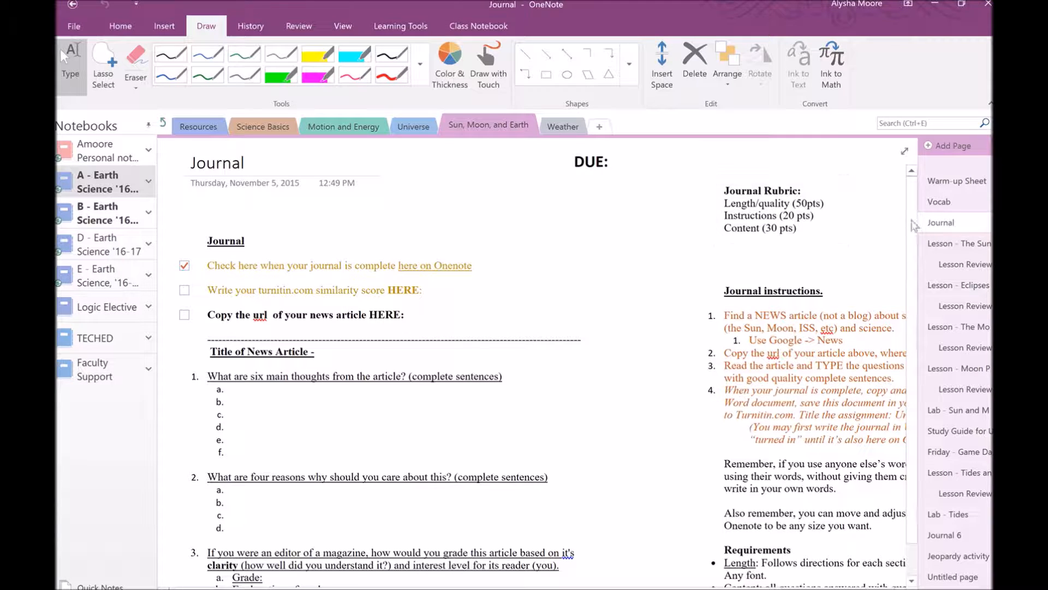
click(952, 227)
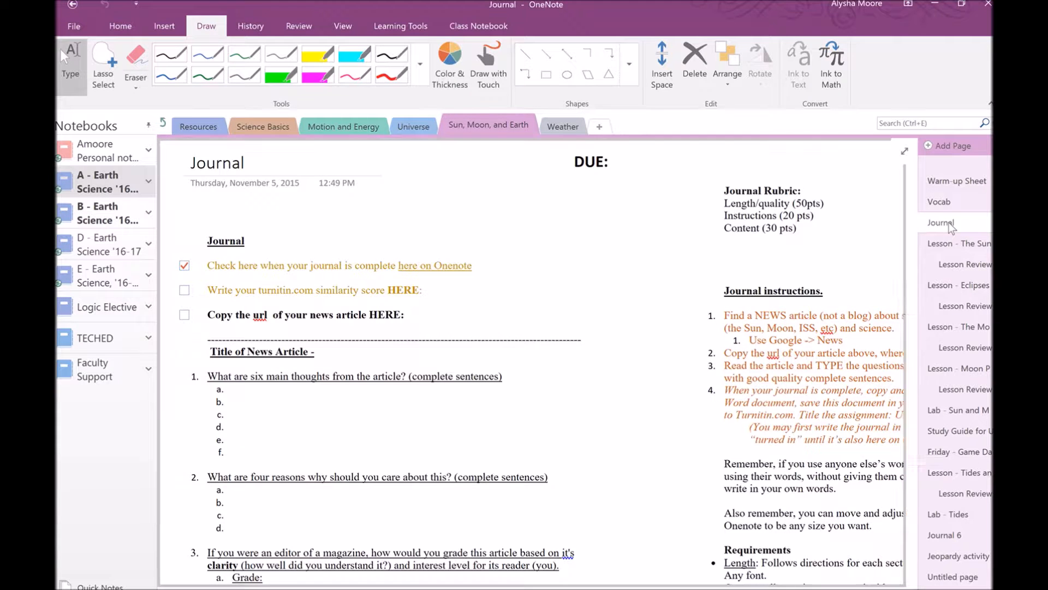
right_click(952, 227)
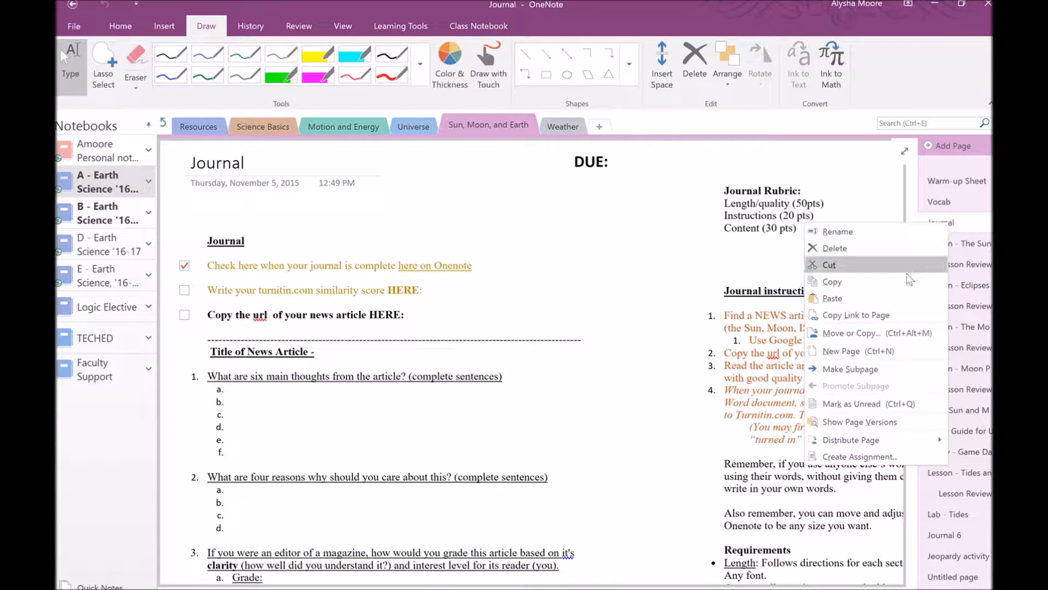
click(903, 282)
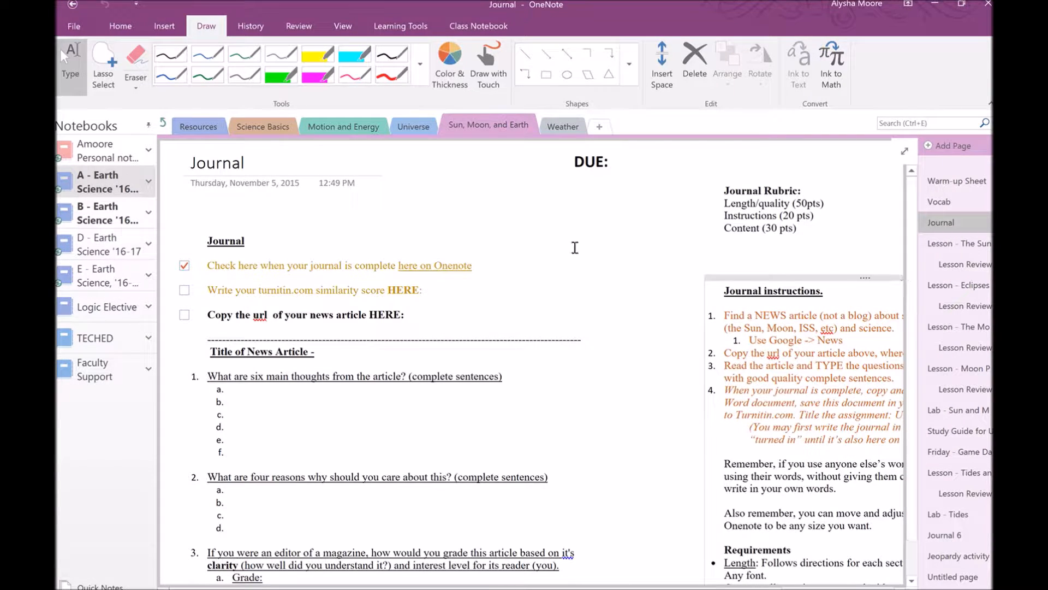
click(163, 123)
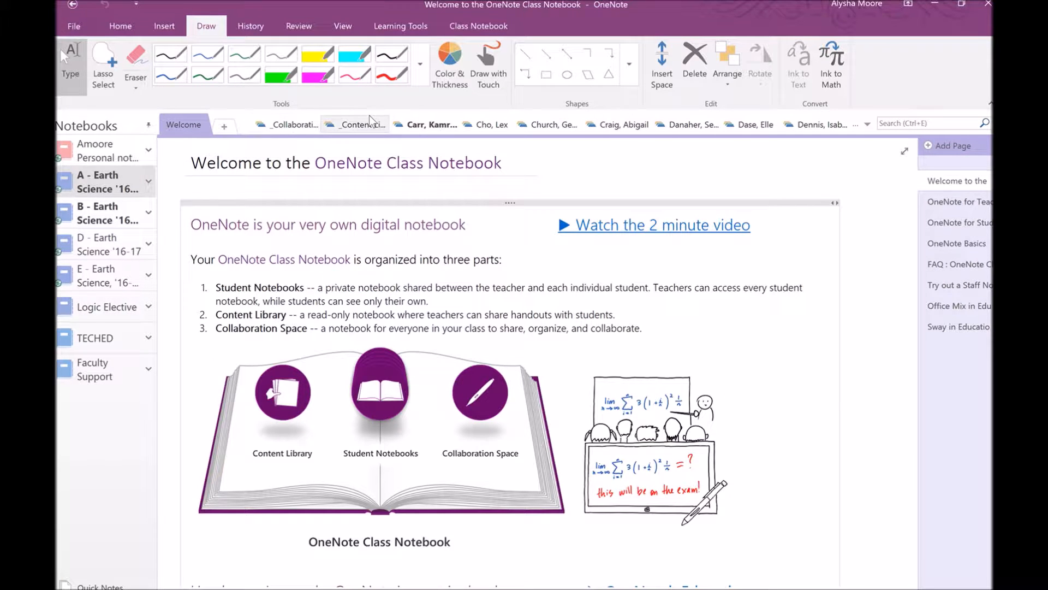
Paste the copied Journal page into a student's Weather section
click(430, 126)
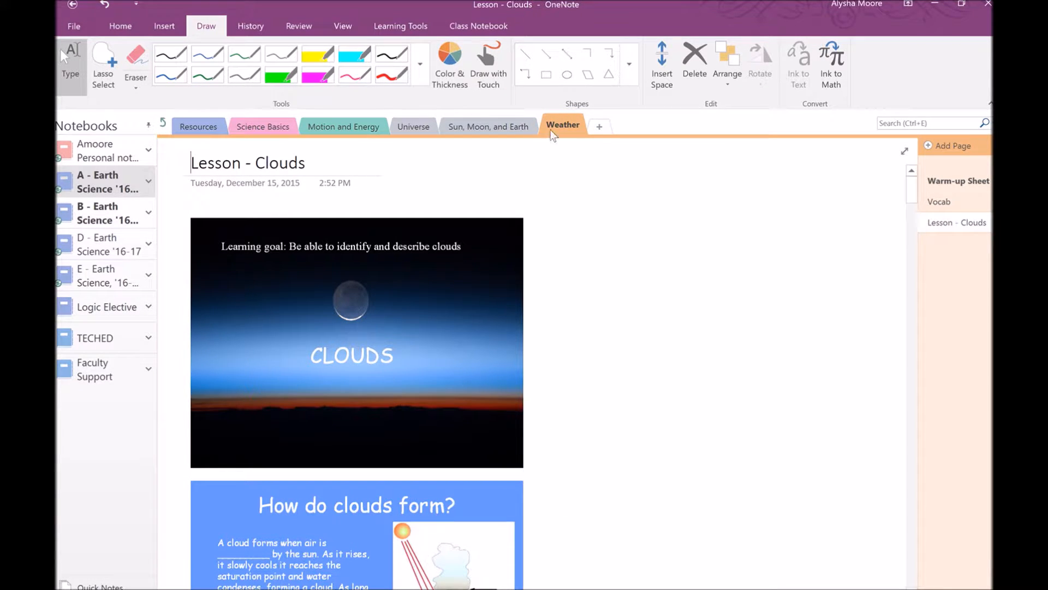
right_click(938, 256)
click(862, 281)
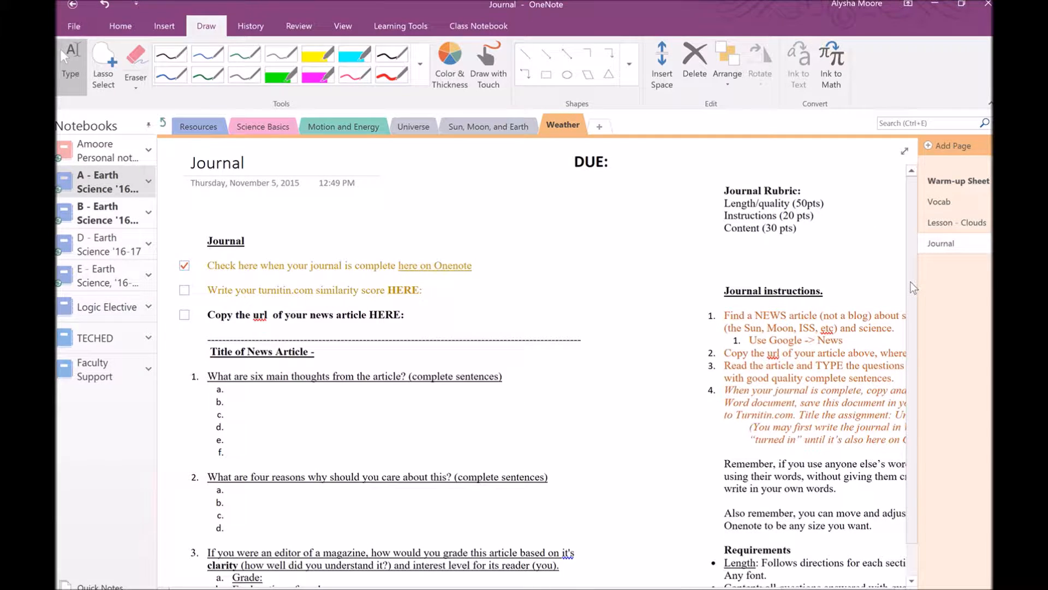
Draw a grey wavy ink stroke near DUE: and return to the Welcome page
click(245, 75)
drag(532, 233, 637, 261)
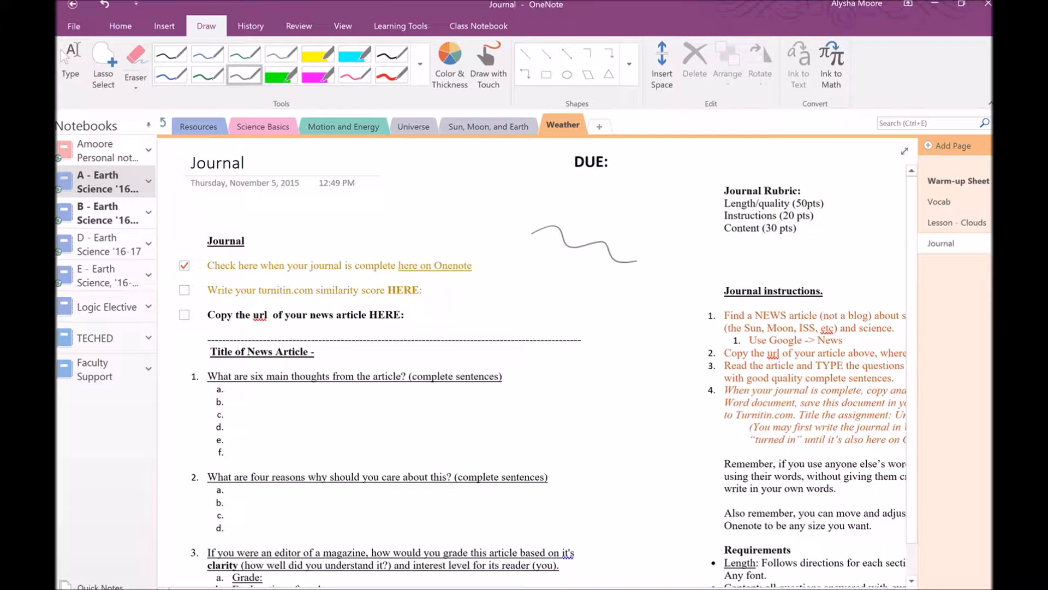
click(71, 63)
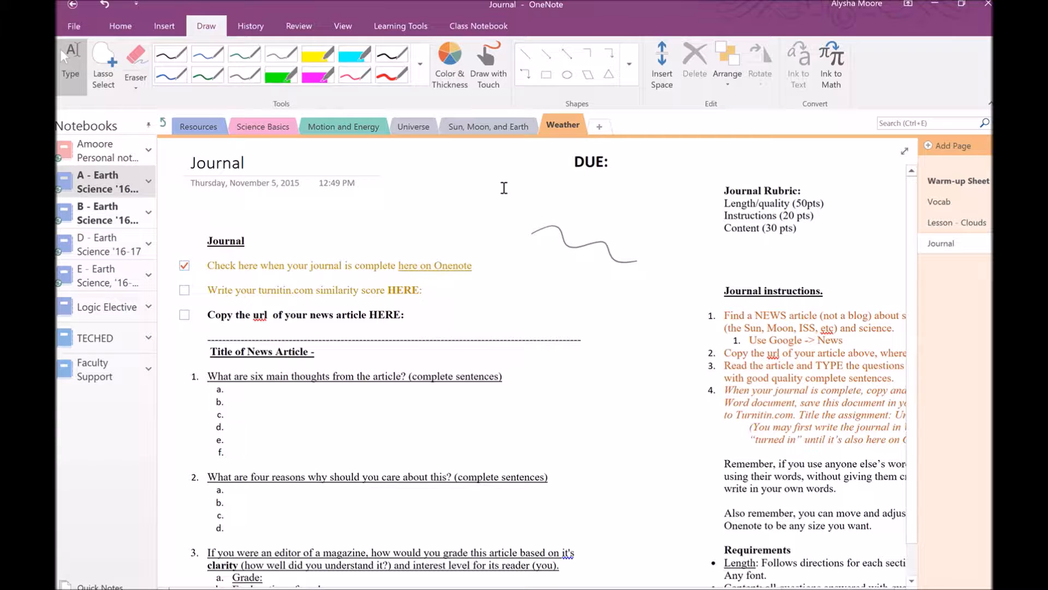
click(162, 123)
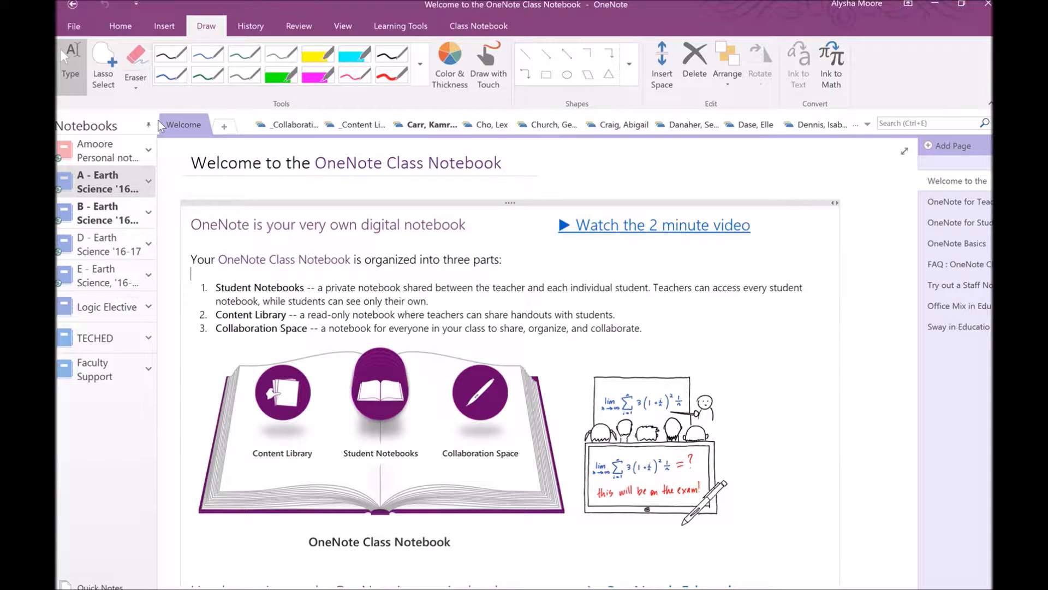
In Collaboration Space, draw a grey box, a magenta highlight stroke and a red loop
click(288, 124)
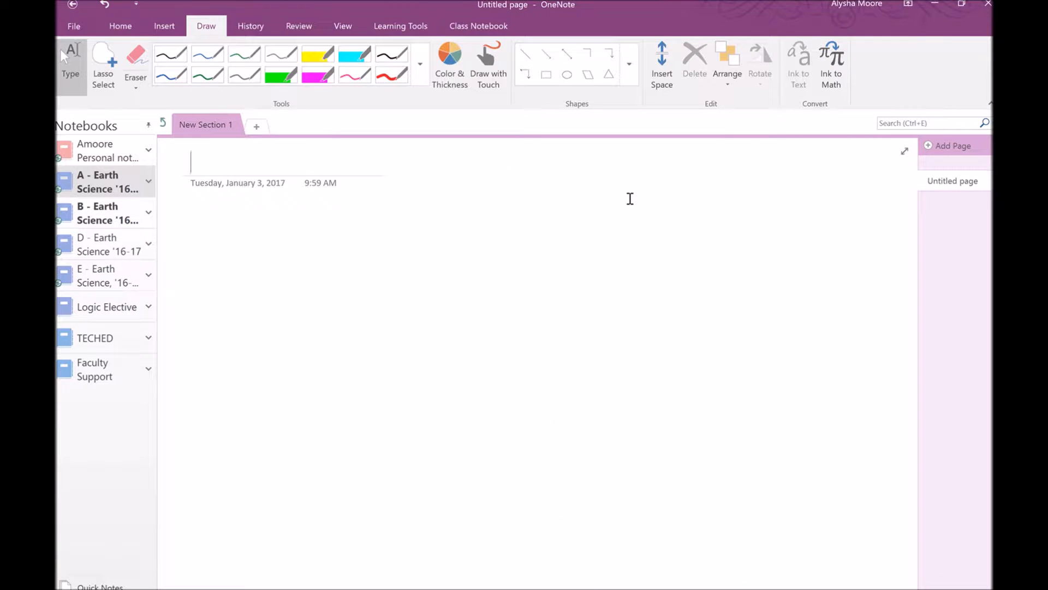
click(244, 74)
mouse_move(226, 271)
mouse_down()
mouse_move(284, 436)
mouse_move(452, 253)
mouse_move(236, 255)
mouse_up()
click(317, 74)
drag(456, 195, 620, 295)
click(391, 74)
mouse_move(766, 194)
mouse_down()
mouse_move(735, 220)
mouse_move(658, 437)
mouse_move(770, 279)
mouse_move(763, 198)
mouse_up()
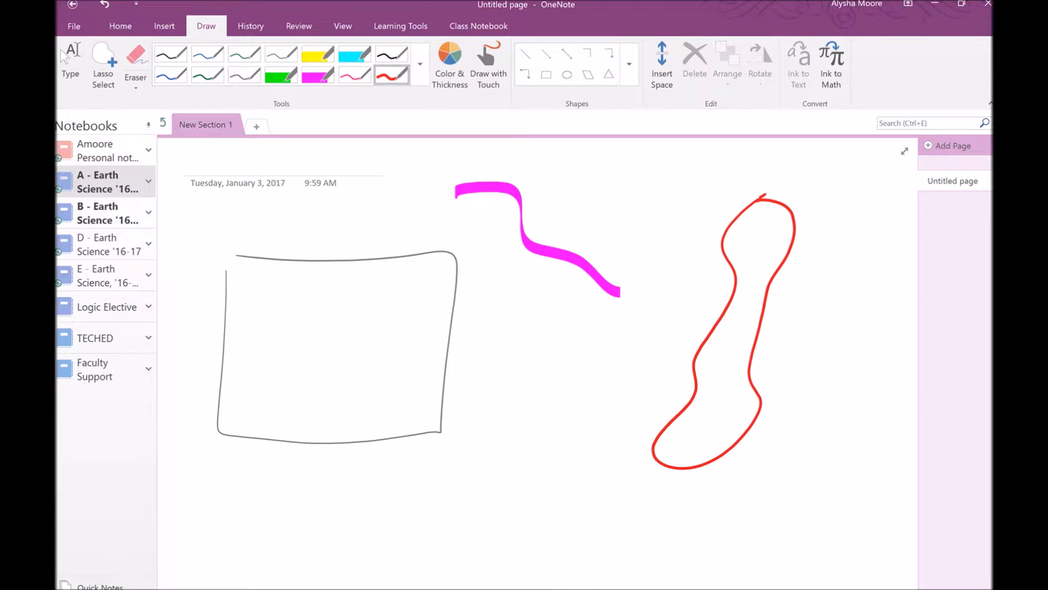
click(70, 64)
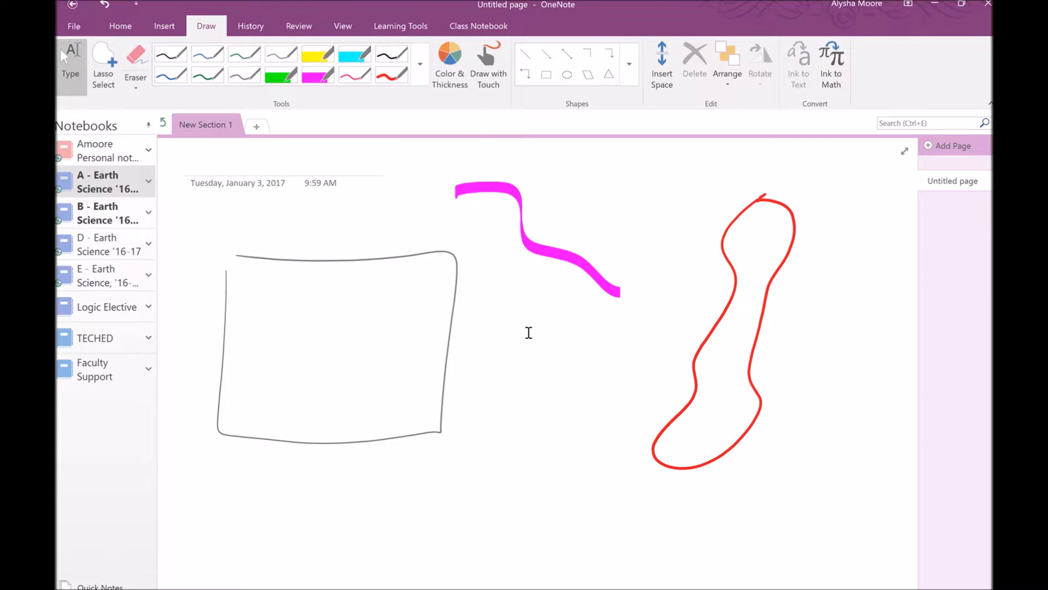
Add a widened 'Type in any font' note between the drawings and show the Insert tab
click(510, 331)
text(Type)
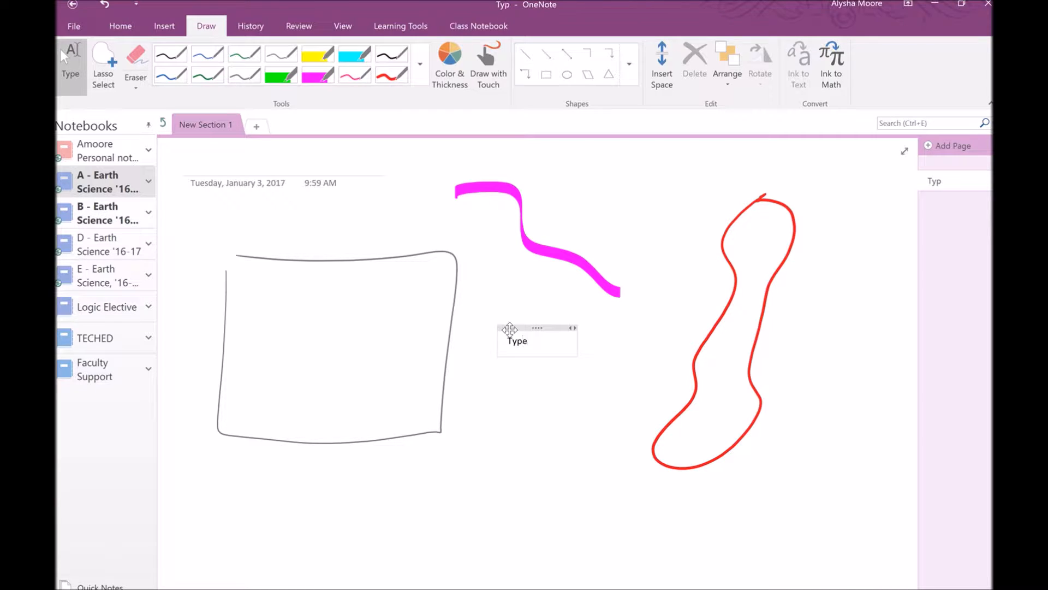
text( in any font)
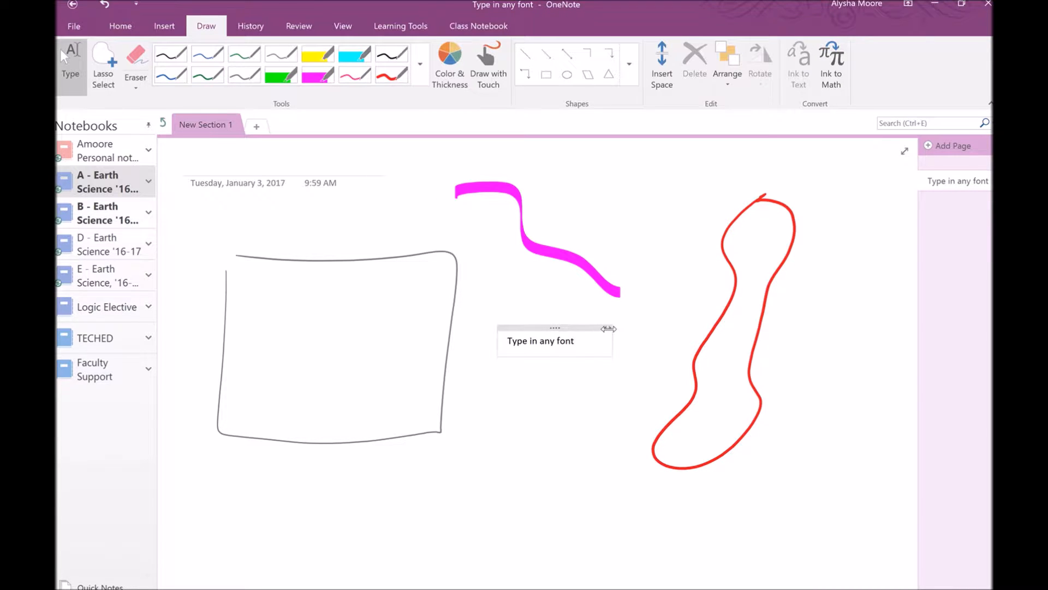
drag(608, 329, 805, 335)
click(68, 56)
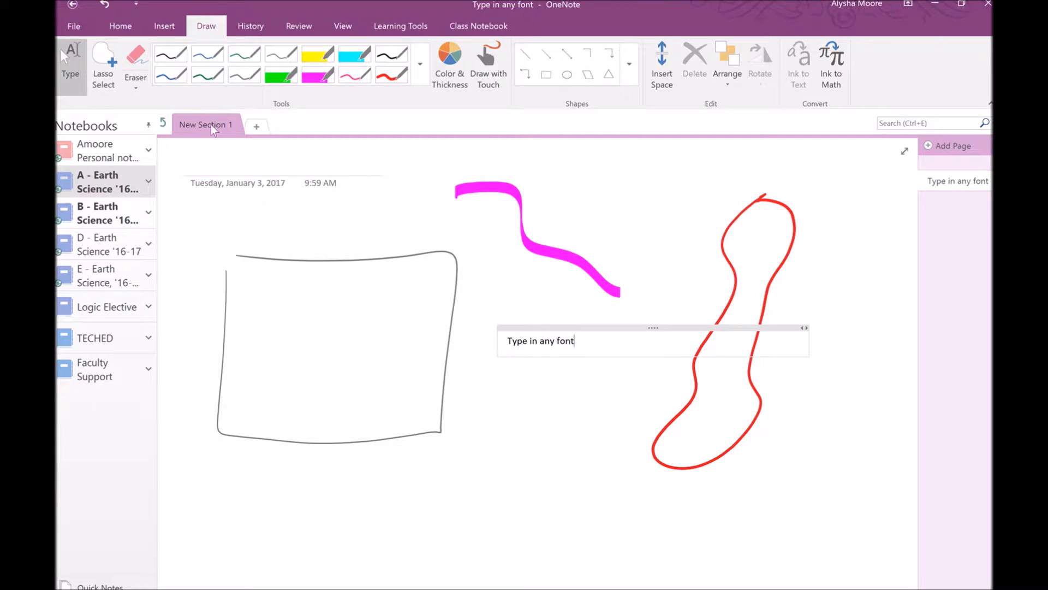
click(164, 27)
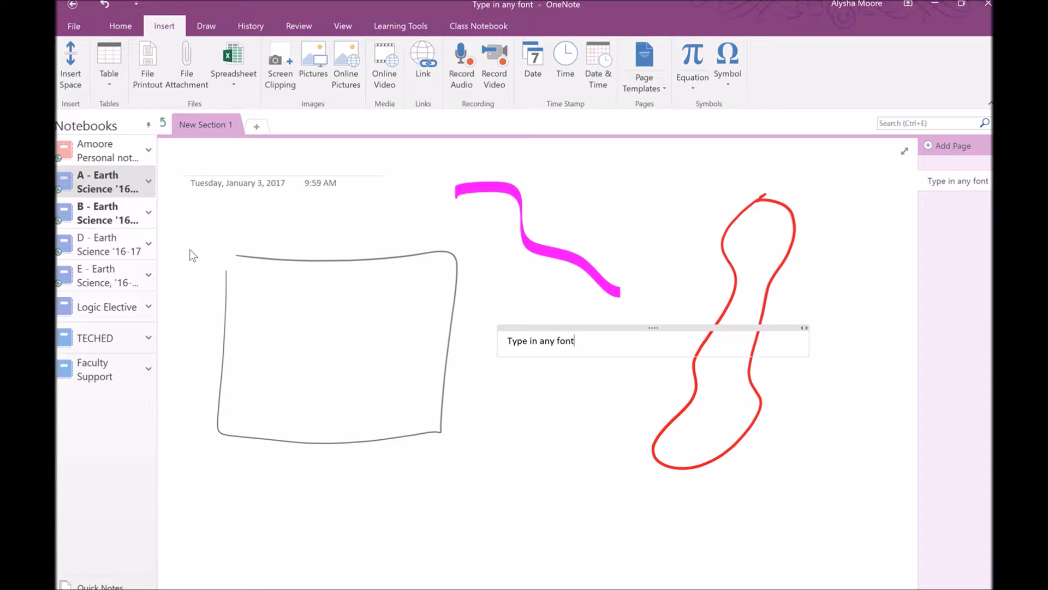
Check the shared notebooks' sync status from File > Info
click(72, 28)
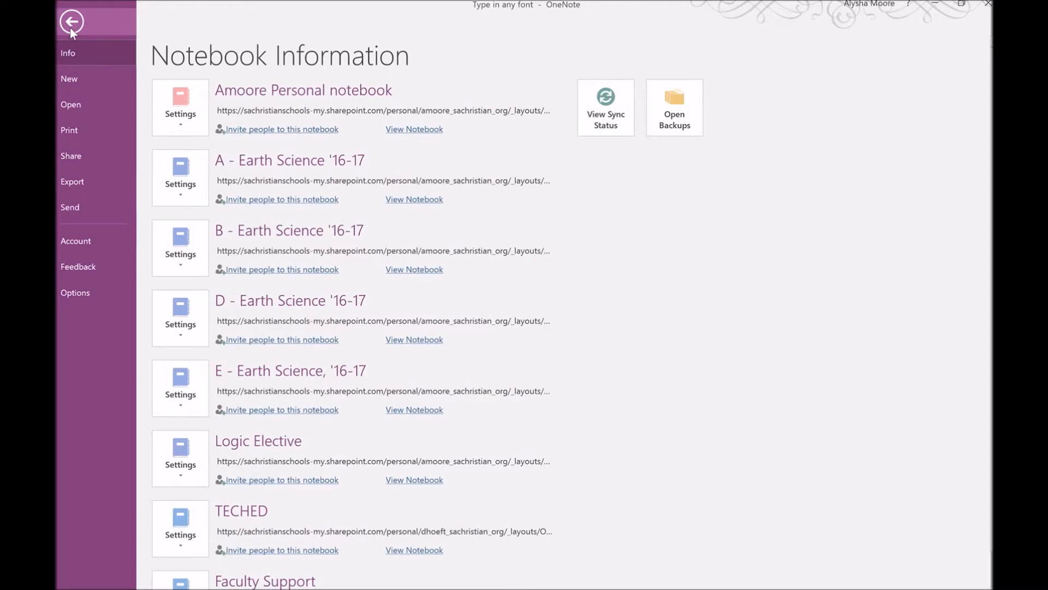
click(620, 110)
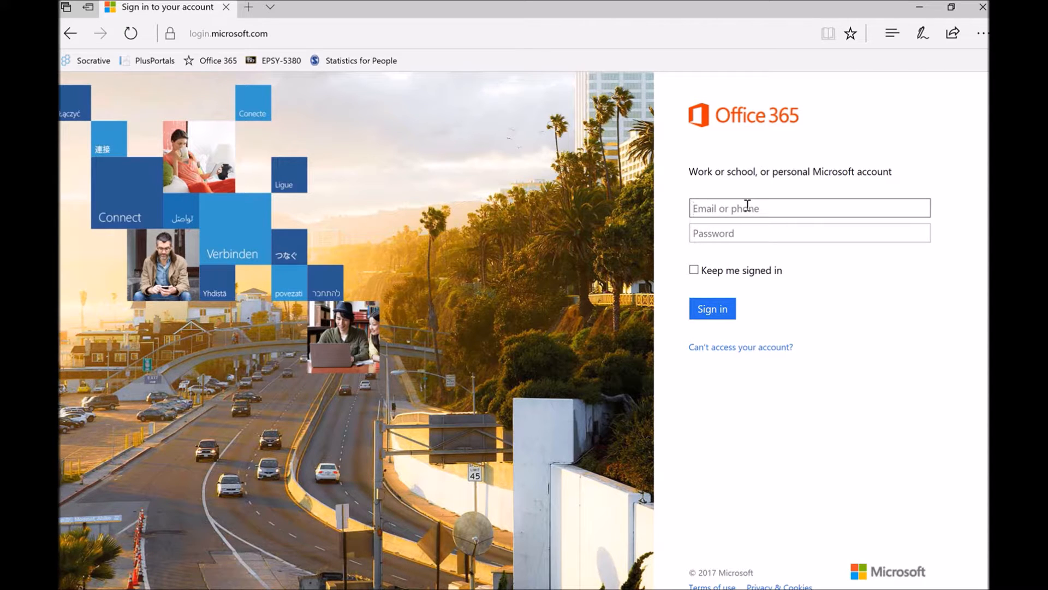
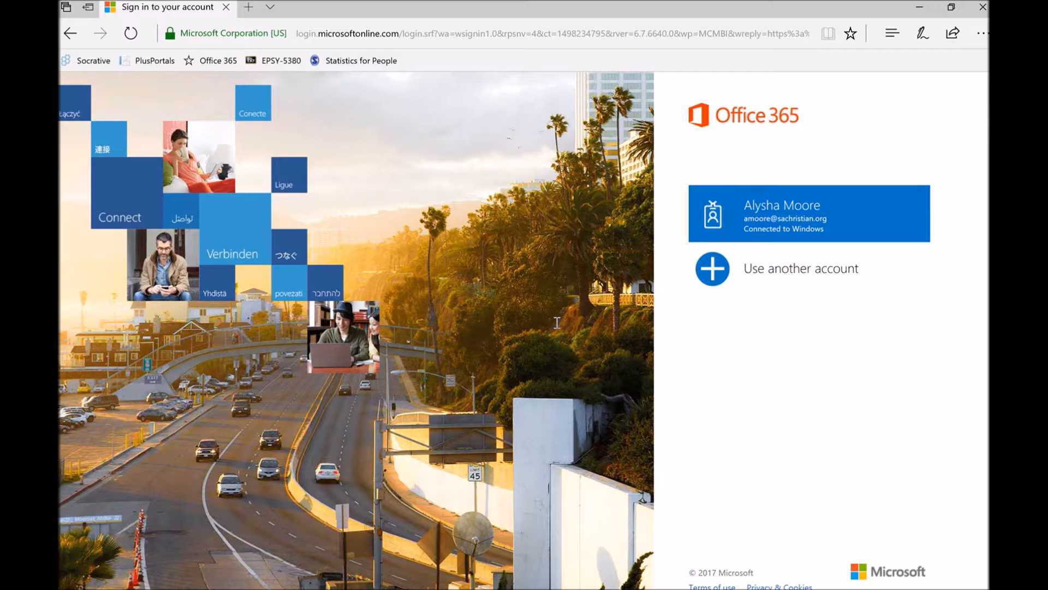
Enter the teacher's school e-mail address and sign in with the school account
click(756, 234)
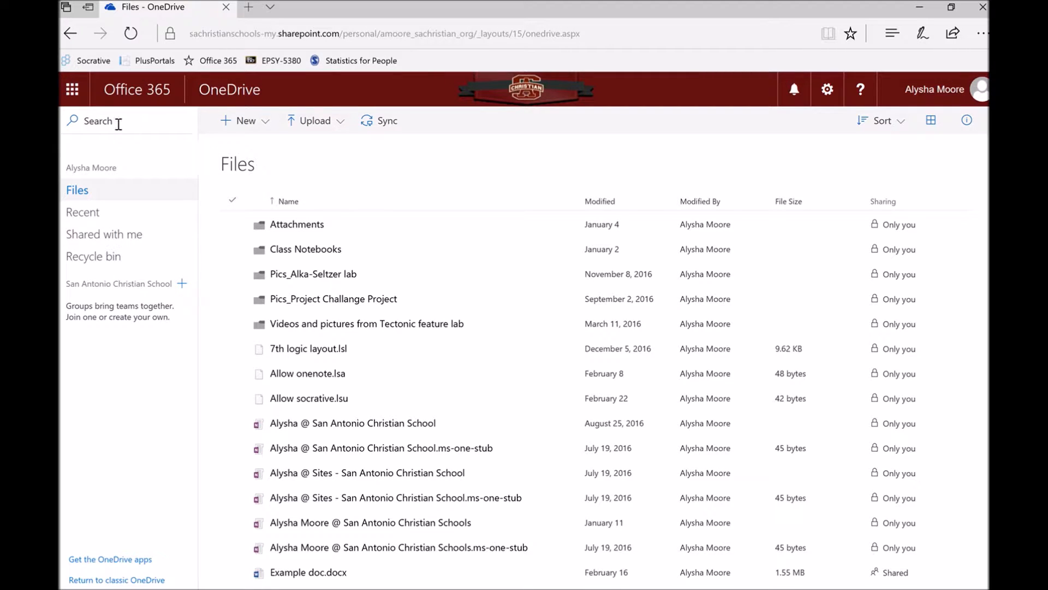
Launch OneNote Online from the Office app launcher in a new tab
click(74, 93)
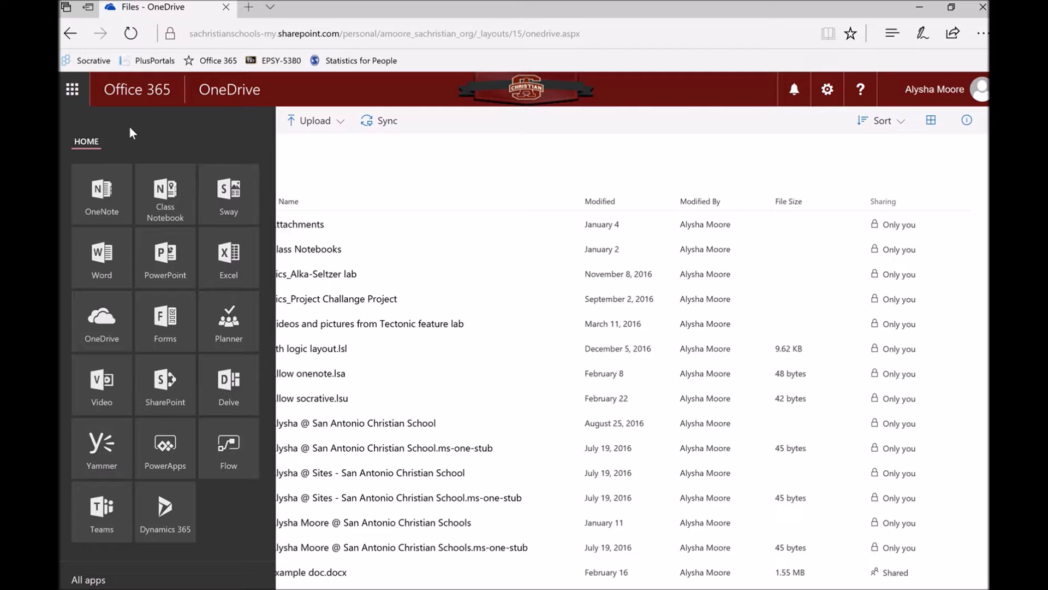
click(101, 199)
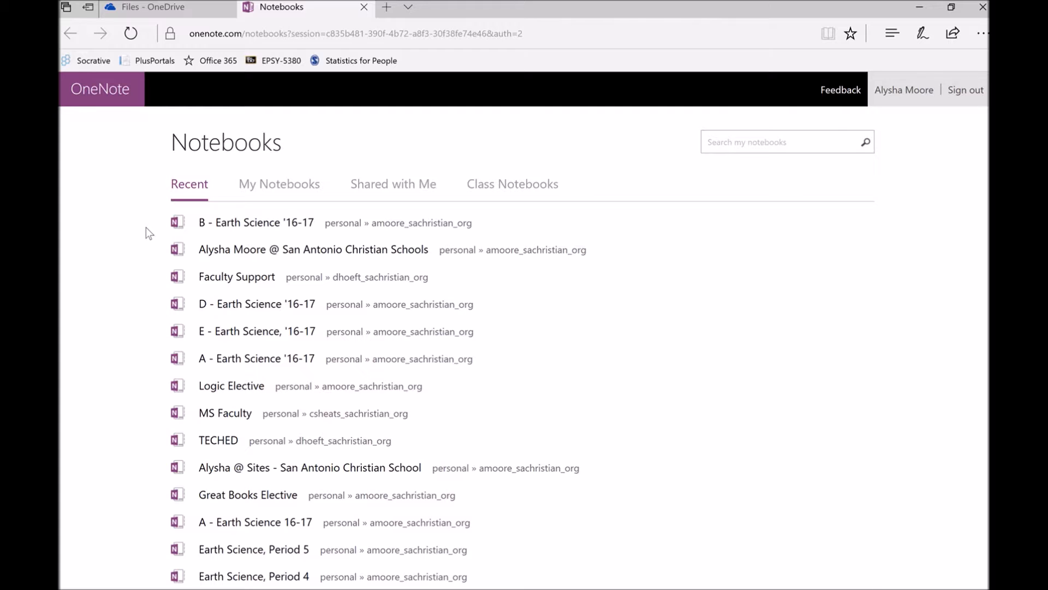
Open the B - Earth Science '16-17 class notebook from the Notebooks list
click(235, 224)
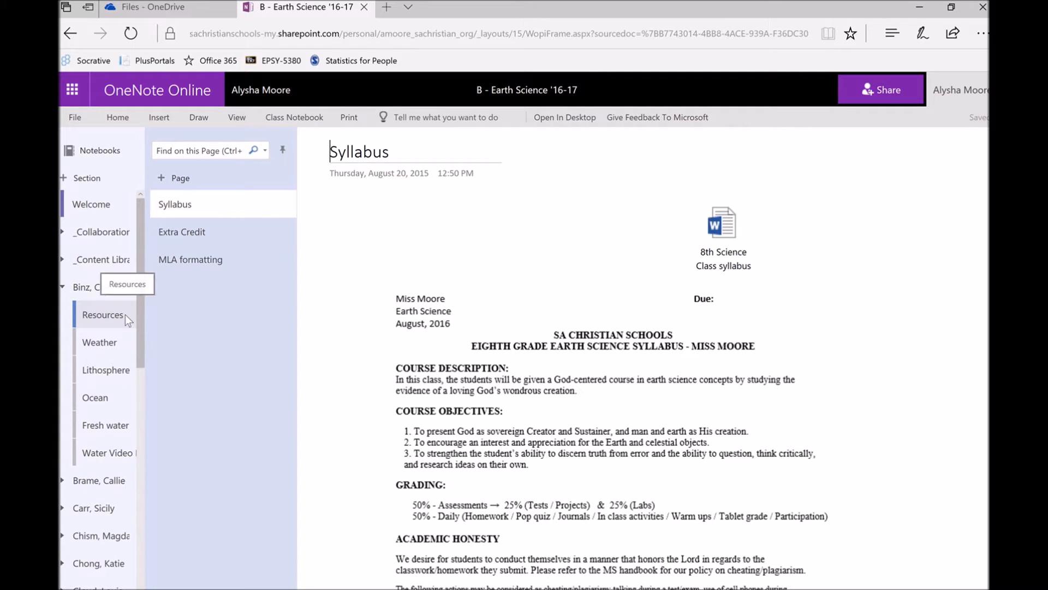
Open the Water Video section's H2OPE Journal - 13 page; add and delete a 'Write and type' test note
click(106, 455)
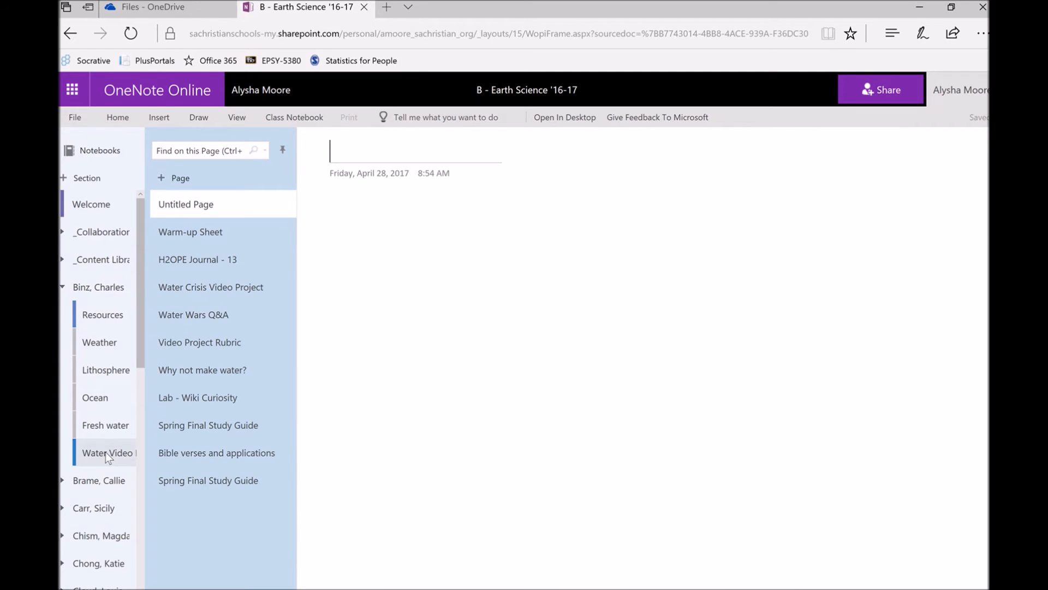
click(235, 255)
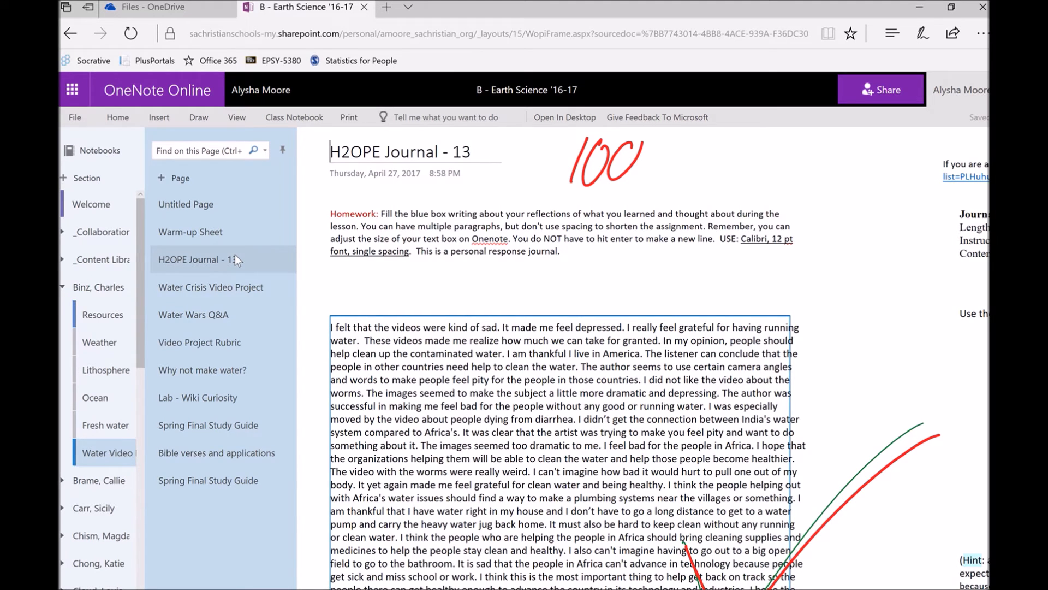
click(844, 293)
text(W)
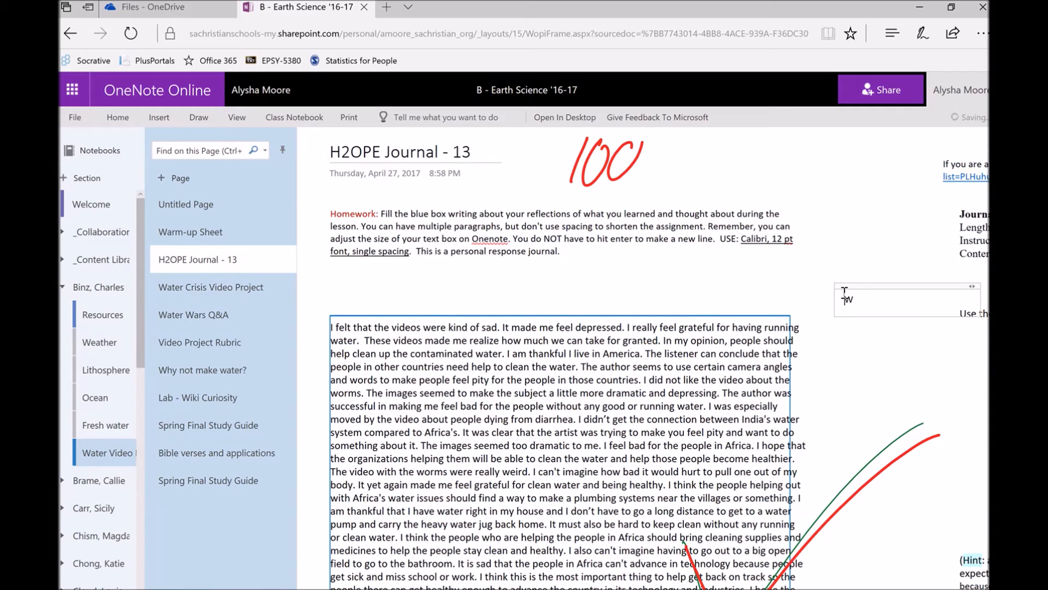
text(rite and type)
click(868, 286)
key(Delete)
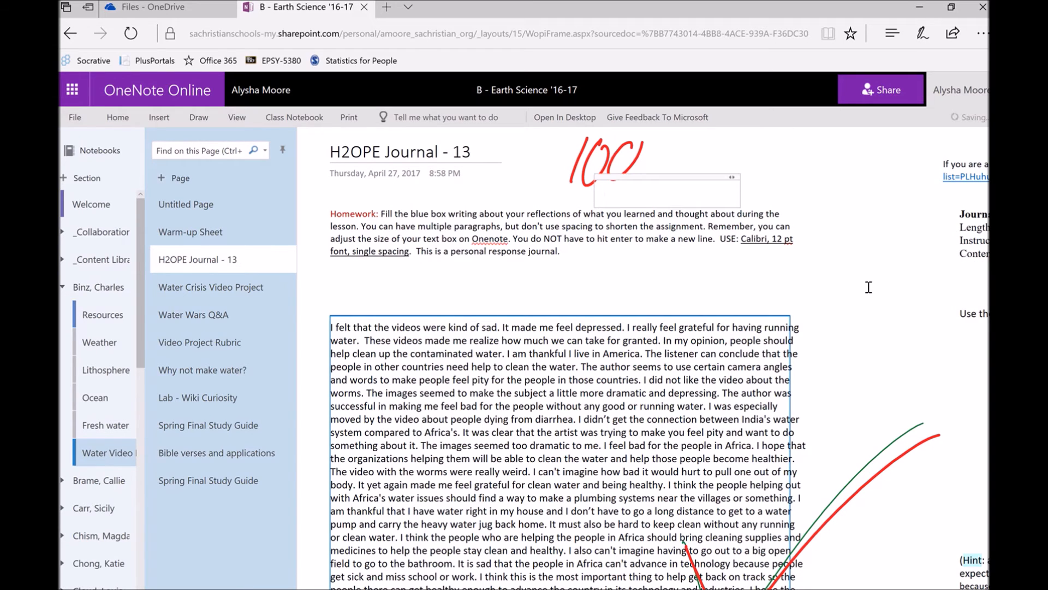
Dismiss the empty note box near the red handwritten 100 grade
scroll(869, 286, down, 4)
scroll(868, 287, down, 3)
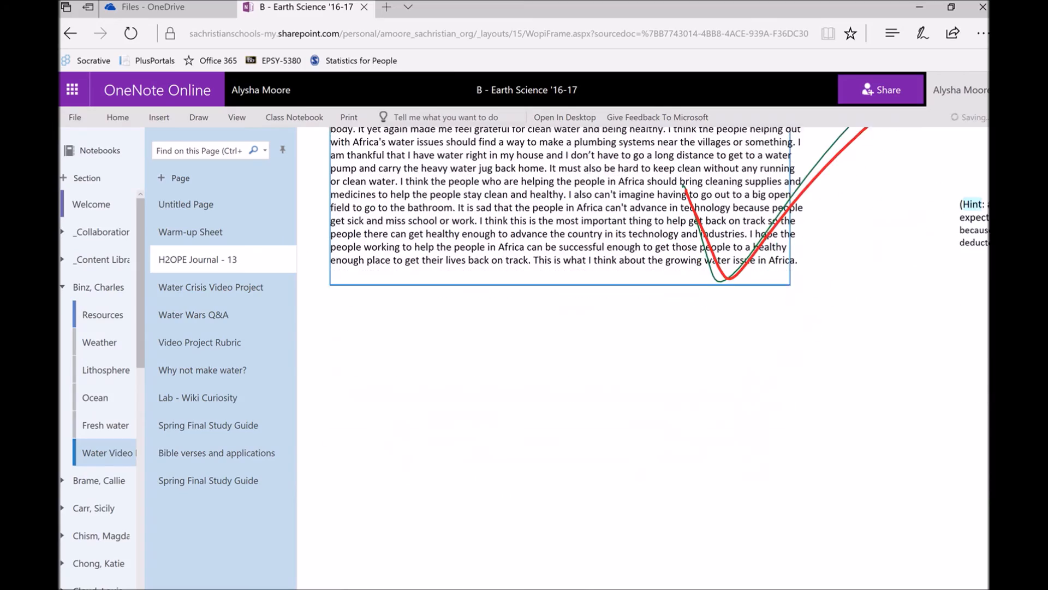
scroll(869, 286, up, 6)
scroll(868, 286, up, 1)
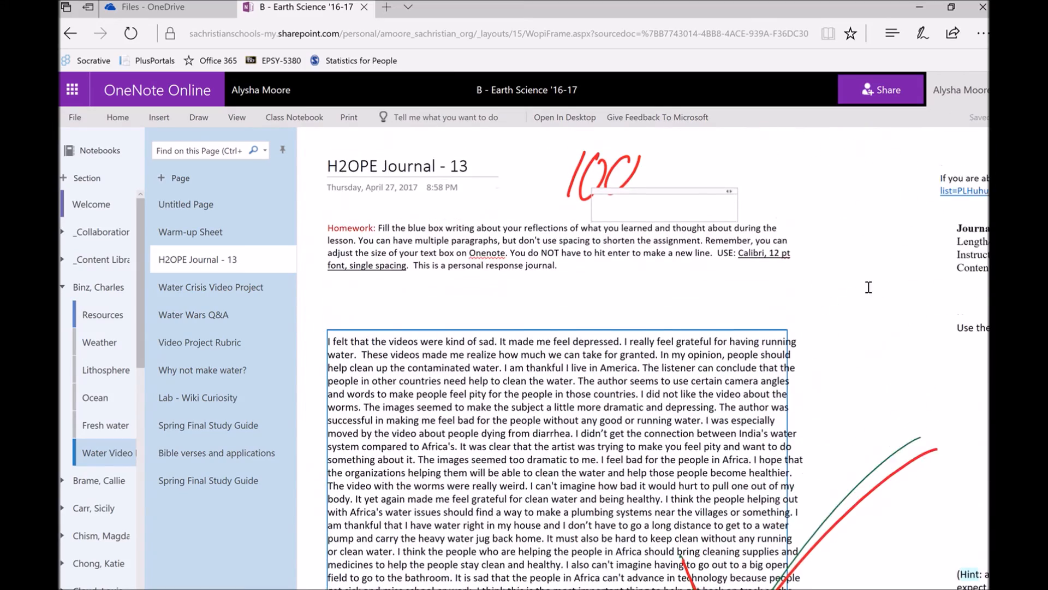
click(664, 177)
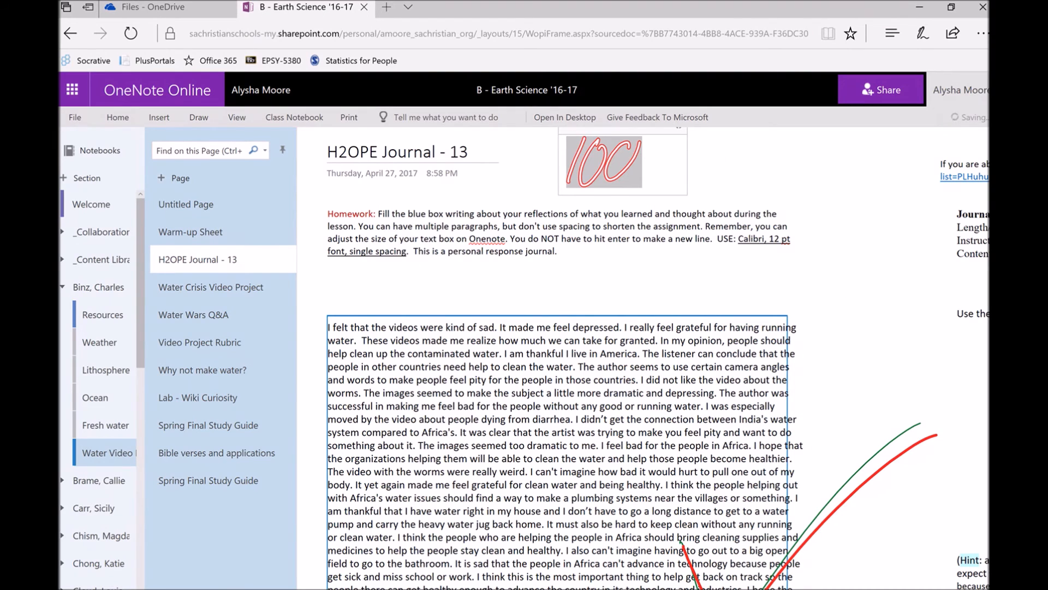
click(856, 292)
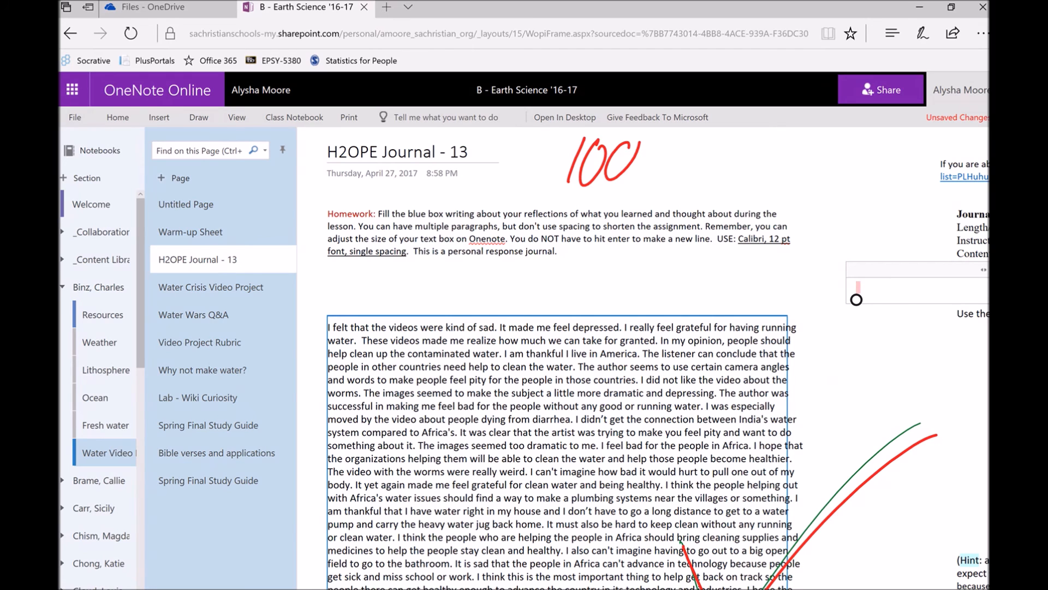
mouse_move(806, 28)
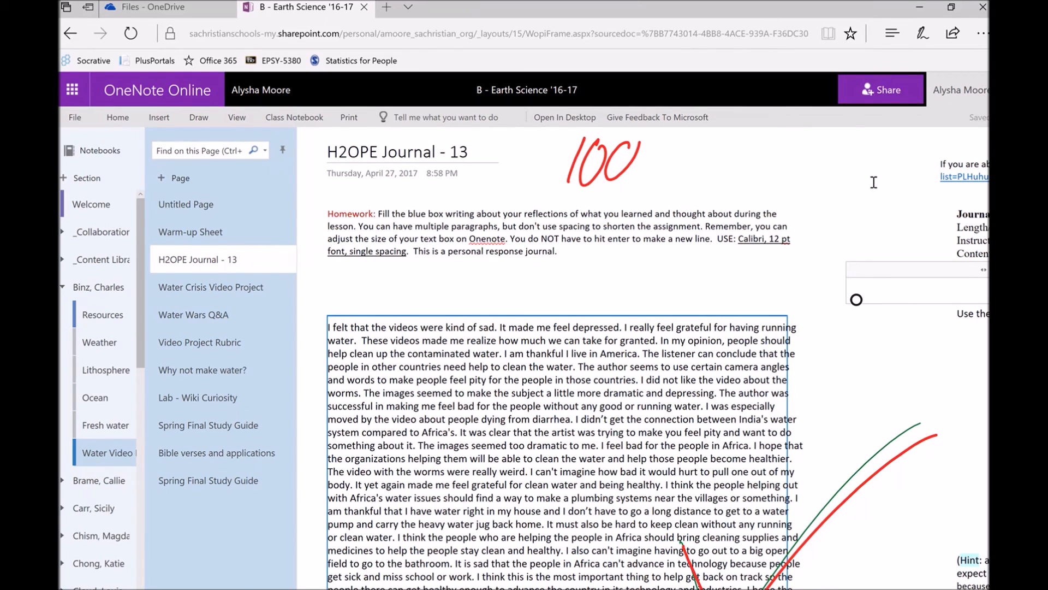